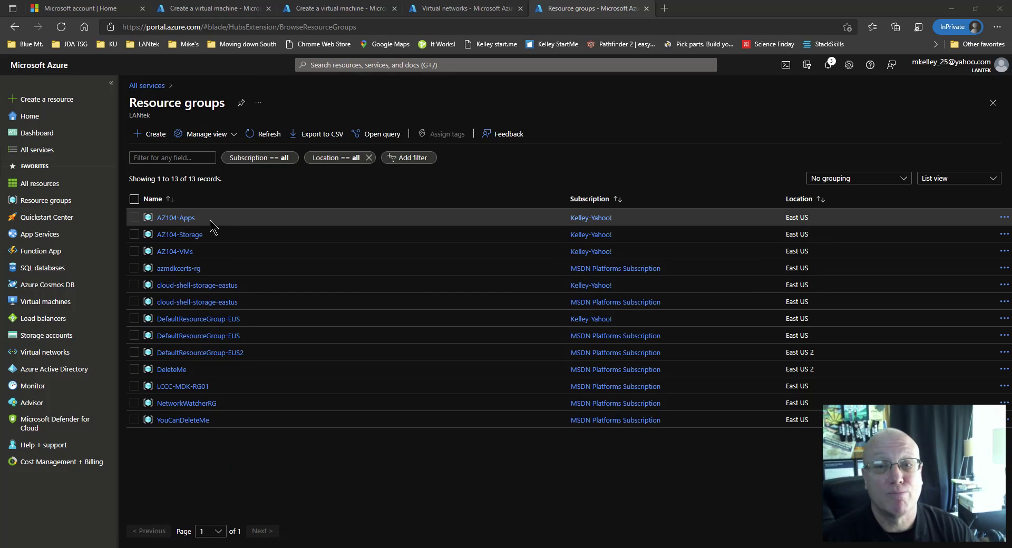
Search for "app server", open App Services and start creating an app service
{"action": "mouse_move", "coordinate": [198, 425]}
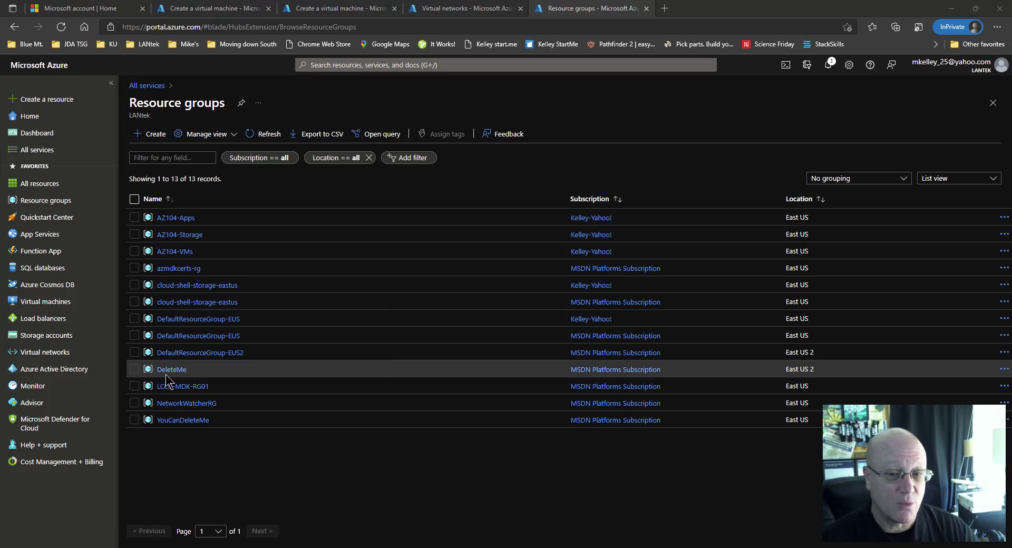
{"action": "mouse_move", "coordinate": [171, 376]}
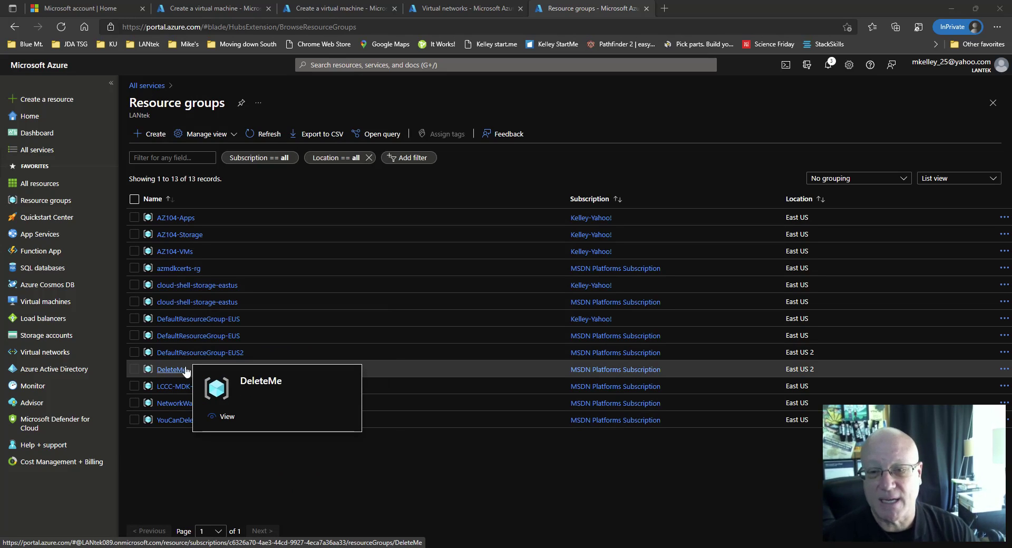
{"action": "left_click", "coordinate": [351, 65]}
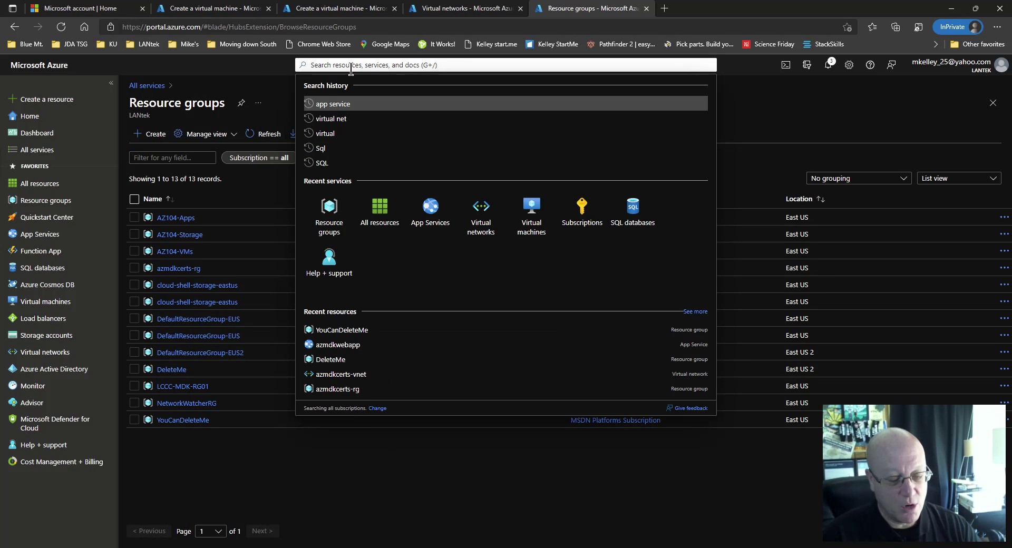
{"action": "type", "text": "app server"}
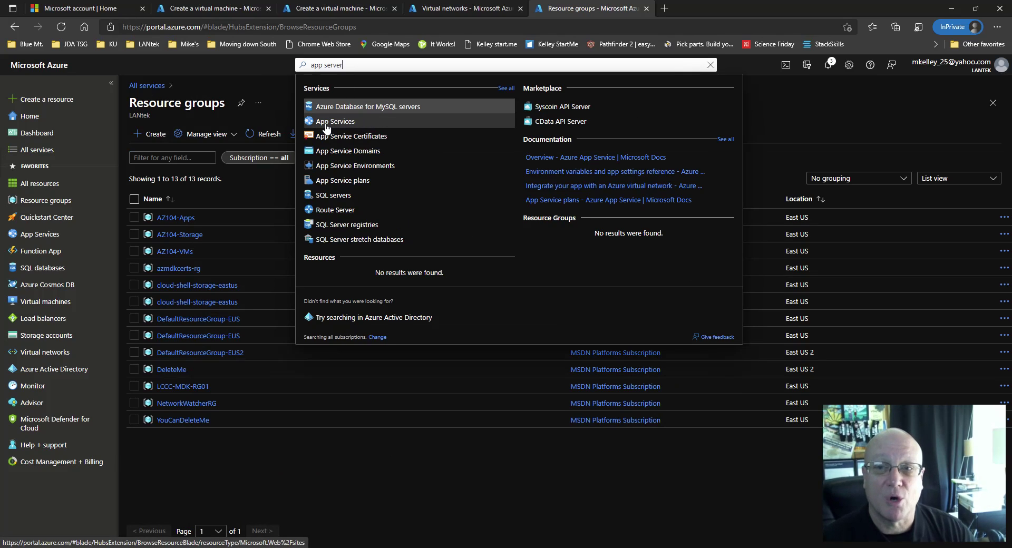
{"action": "left_click", "coordinate": [326, 126]}
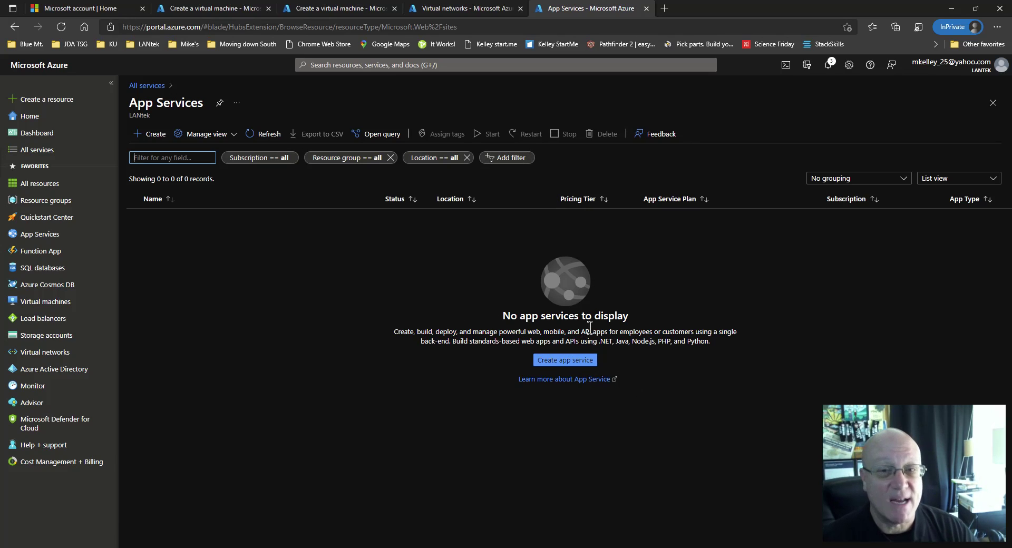
{"action": "left_click_drag", "start_coordinate": [394, 331], "coordinate": [717, 345]}
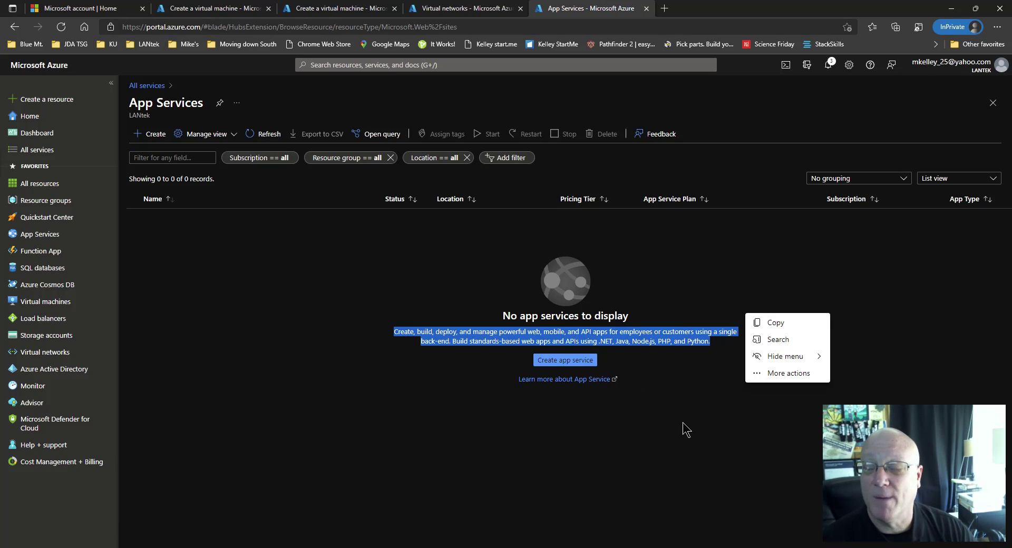
{"action": "left_click", "coordinate": [567, 361]}
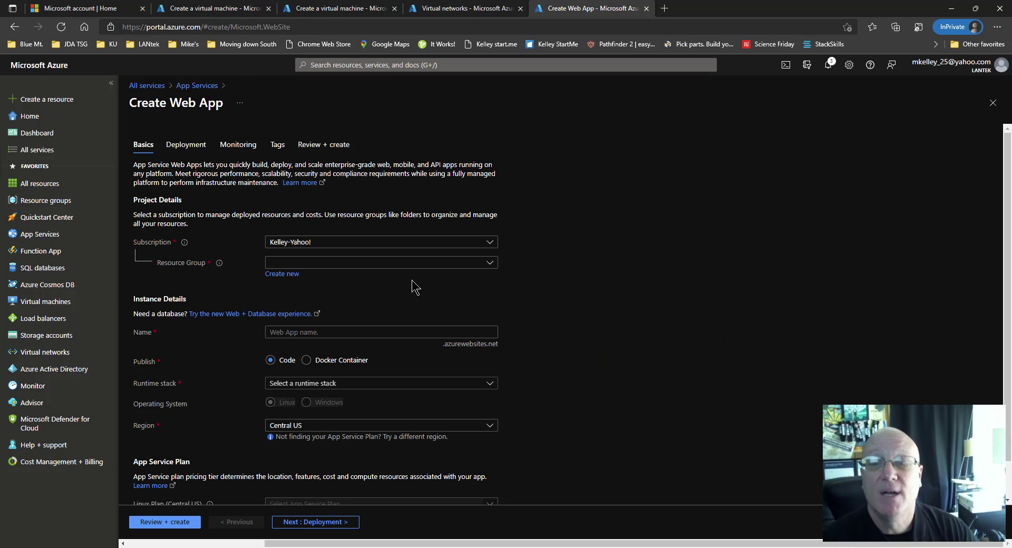
Assign the web app to the MSDN Platforms Subscription and the YouCanDeleteMe resource group
{"action": "left_click", "coordinate": [341, 247]}
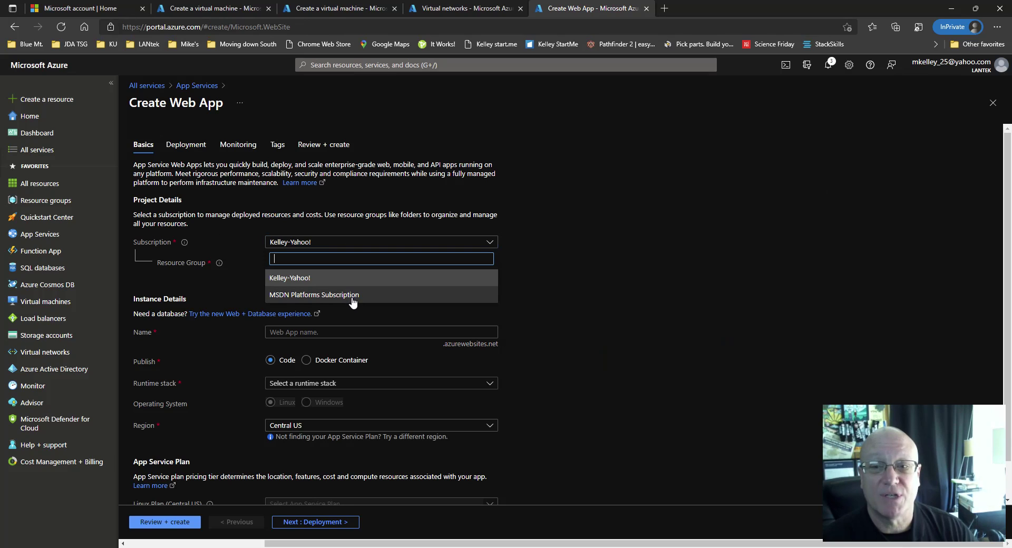
{"action": "left_click", "coordinate": [330, 295]}
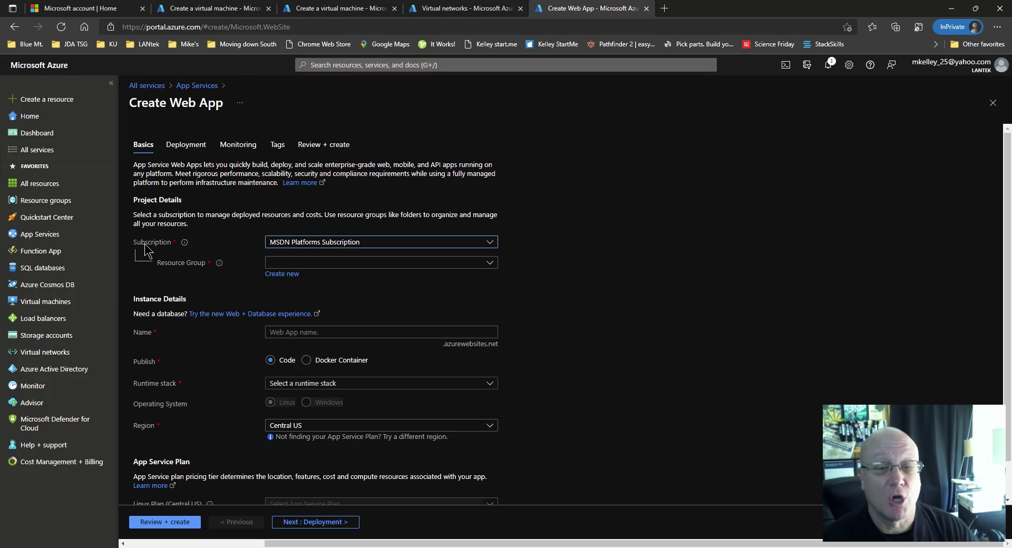
{"action": "left_click", "coordinate": [318, 266]}
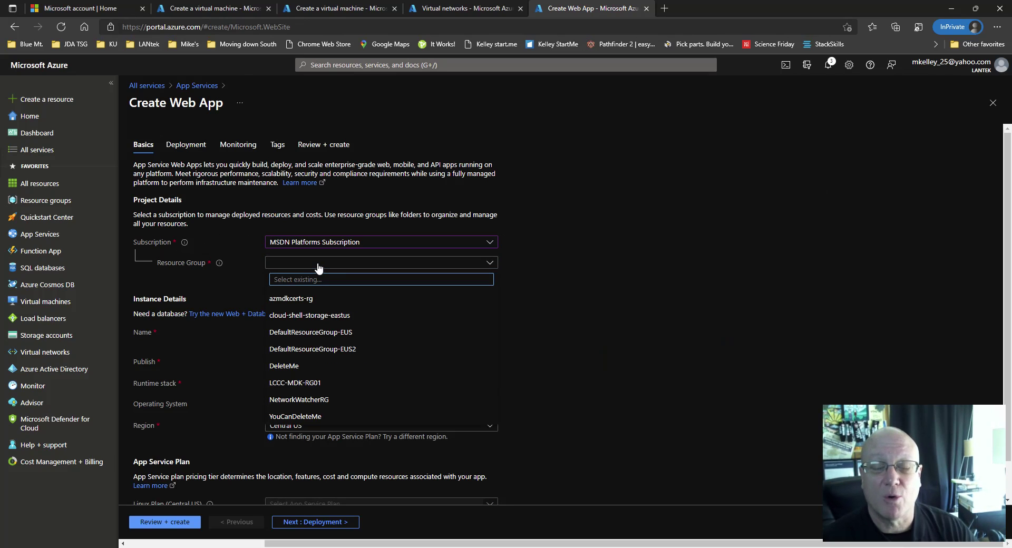
{"action": "left_click", "coordinate": [310, 416]}
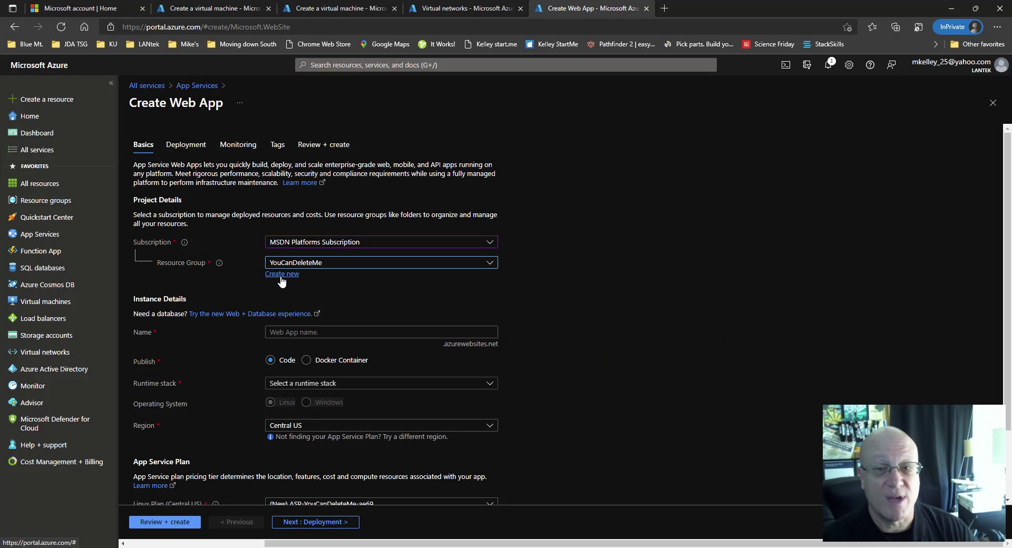
Name the web app azmdkcerts
{"action": "left_click", "coordinate": [307, 332]}
{"action": "type", "text": "azmdk"}
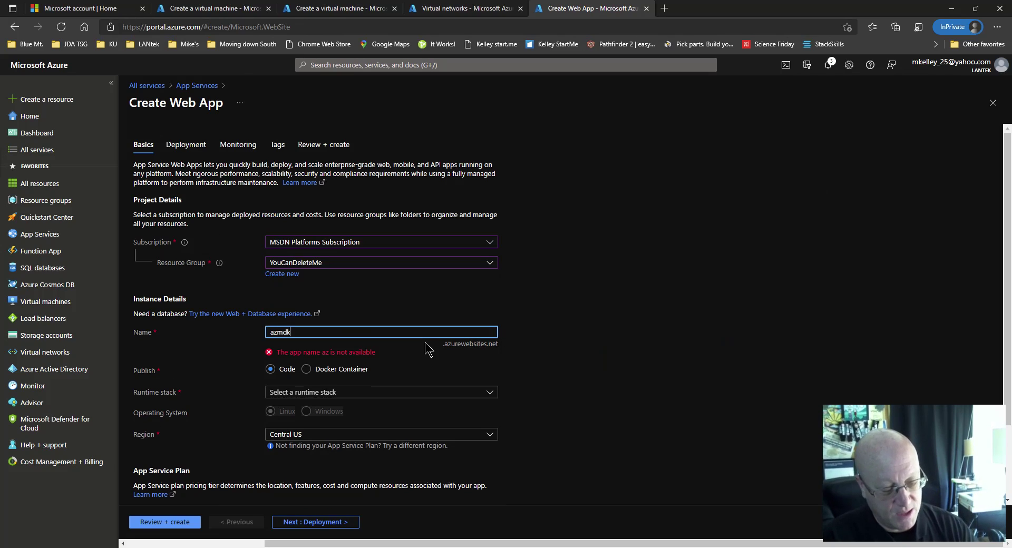
{"action": "type", "text": "certs"}
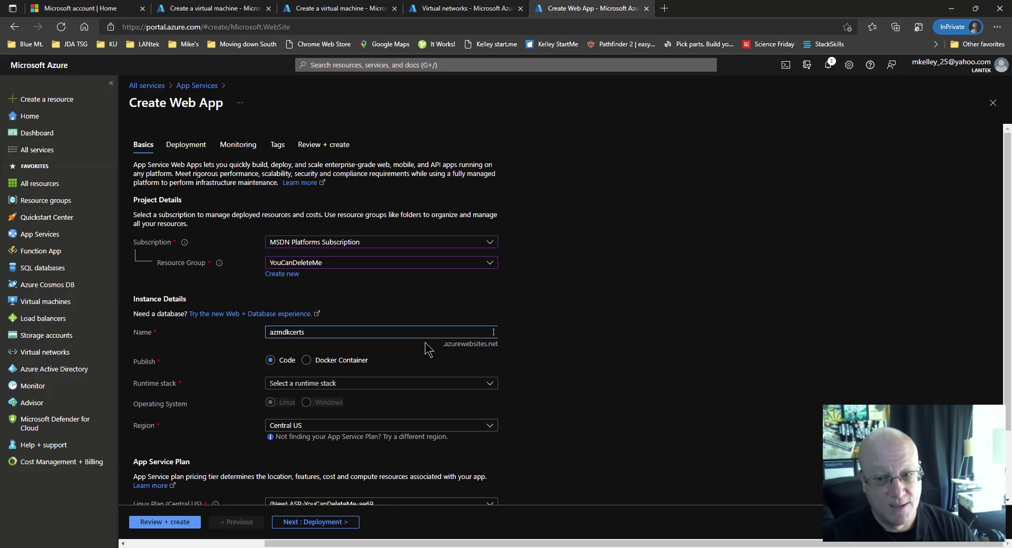
{"action": "double_click", "coordinate": [315, 332]}
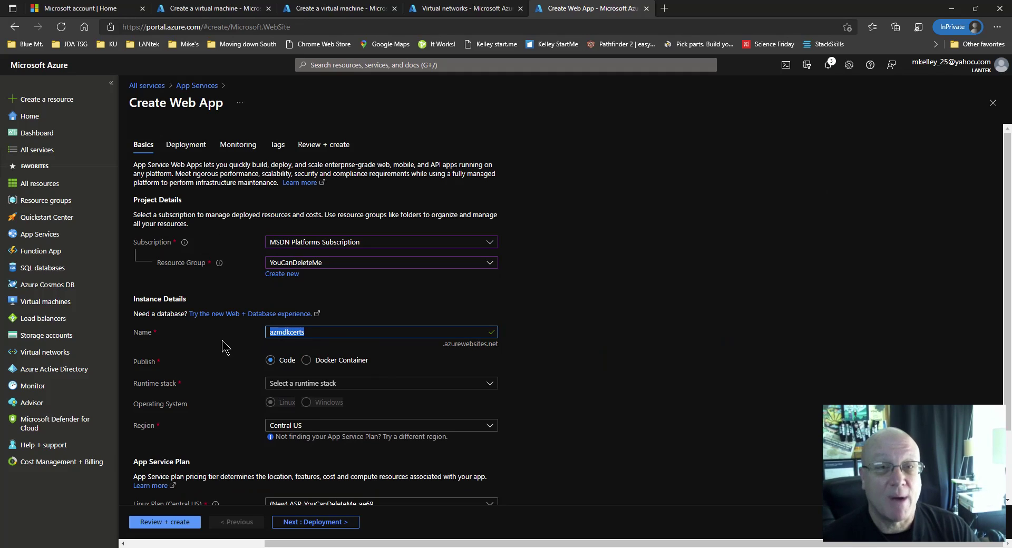
{"action": "left_click", "coordinate": [442, 353]}
{"action": "left_click_drag", "start_coordinate": [427, 356], "coordinate": [477, 356]}
{"action": "left_click", "coordinate": [487, 356]}
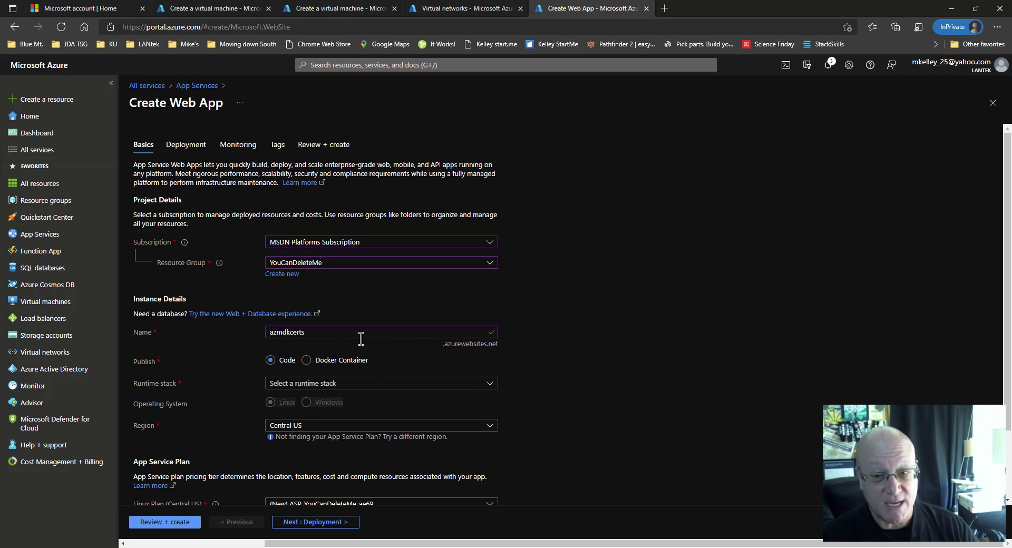
{"action": "left_click_drag", "start_coordinate": [334, 336], "coordinate": [253, 339]}
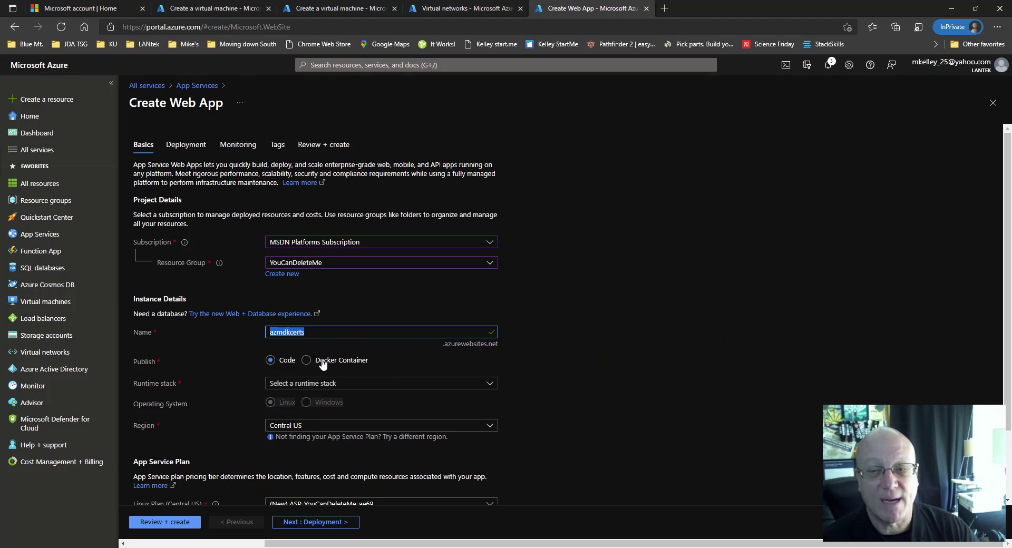
Set the web app's runtime stack to .NET 6 (LTS) and its region to East US 2
{"action": "left_click", "coordinate": [308, 384]}
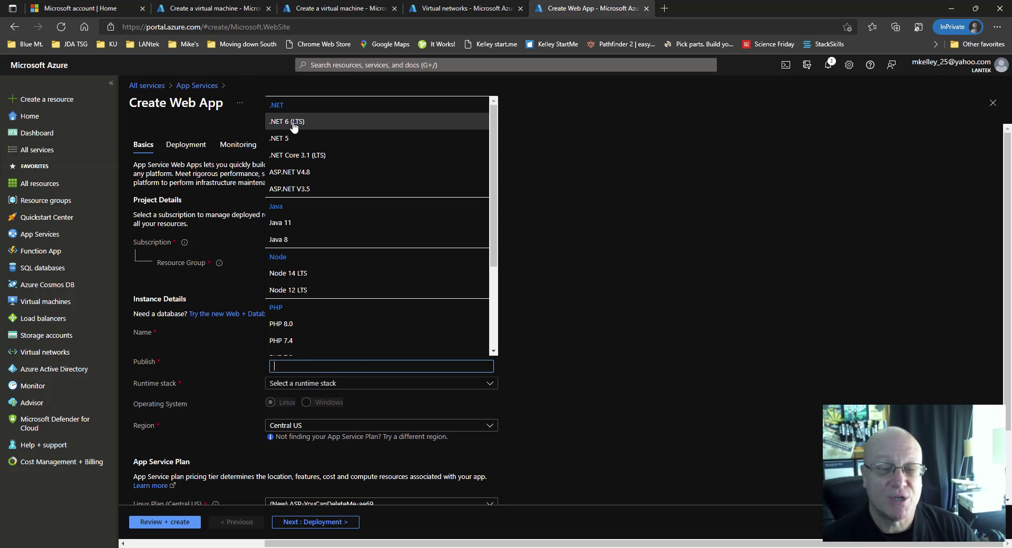
{"action": "left_click", "coordinate": [277, 127]}
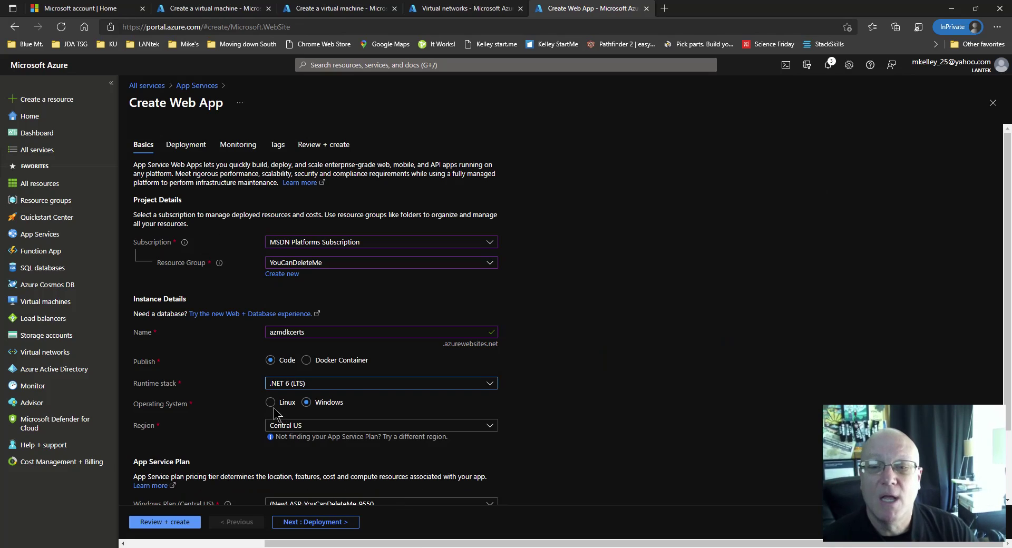
{"action": "left_click", "coordinate": [297, 426]}
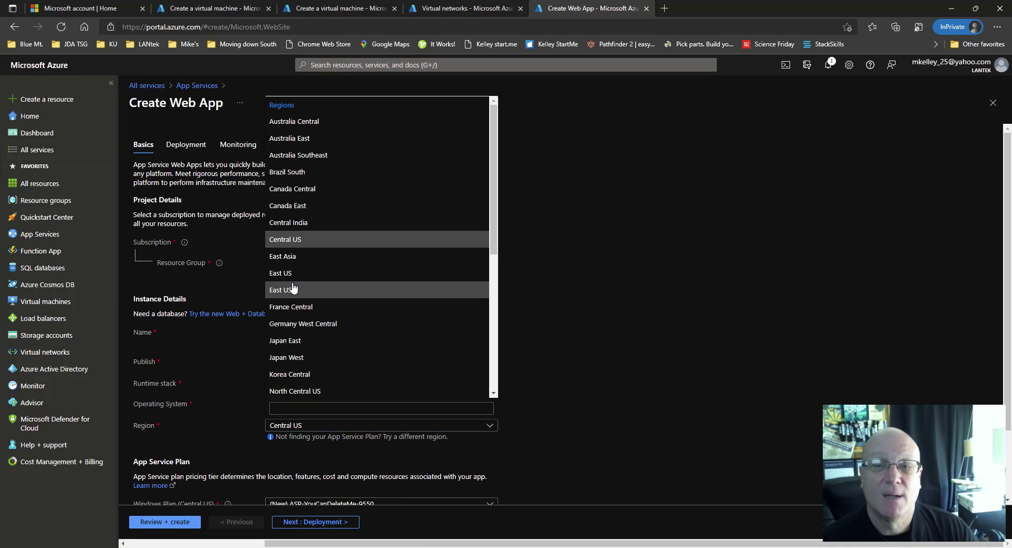
{"action": "left_click", "coordinate": [323, 290]}
Examine the App Service Plan section, including the SKU's compute units and memory size
{"action": "scroll", "coordinate": [602, 391], "scroll_direction": "down", "scroll_amount": 3}
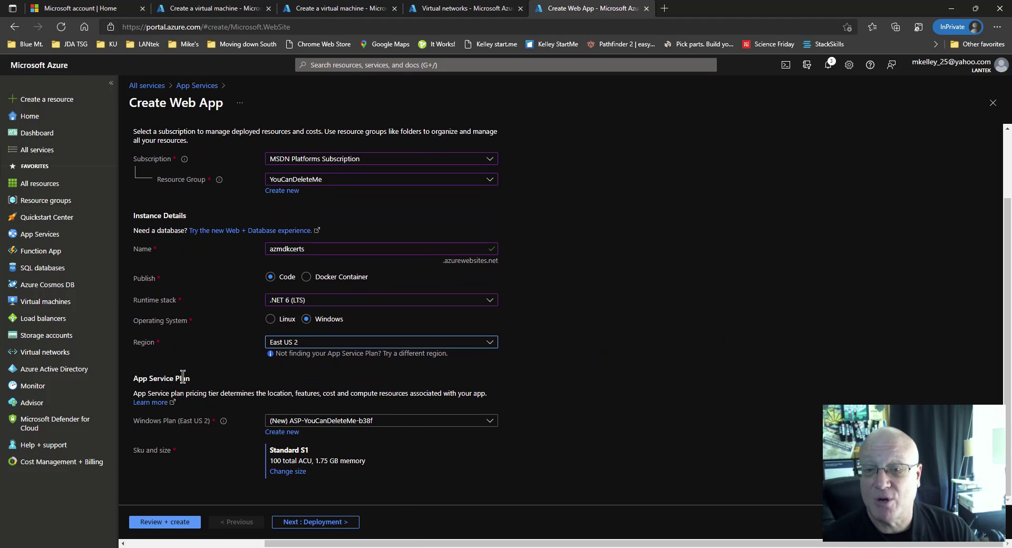
{"action": "left_click_drag", "start_coordinate": [191, 379], "coordinate": [135, 351]}
{"action": "right_click", "coordinate": [134, 351]}
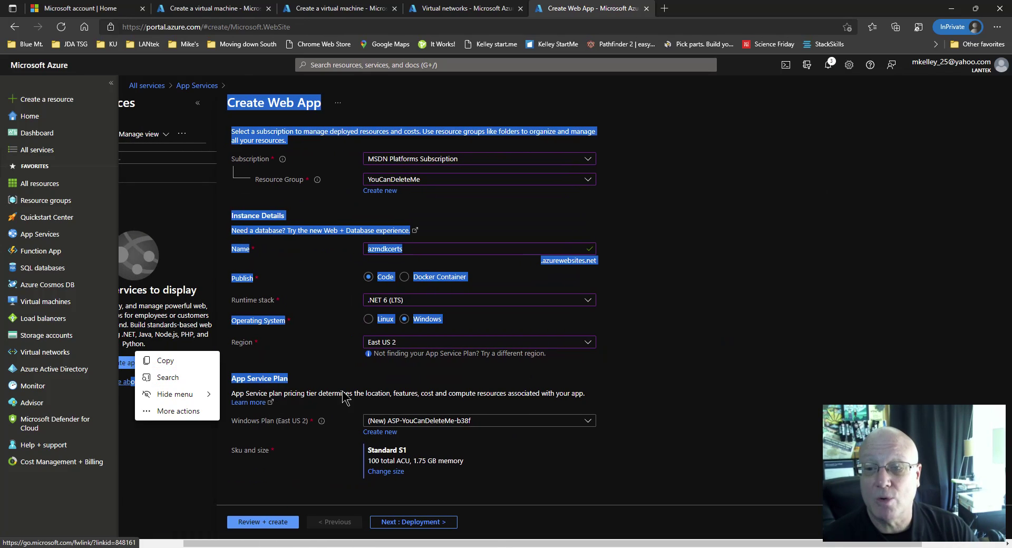
{"action": "left_click", "coordinate": [360, 378]}
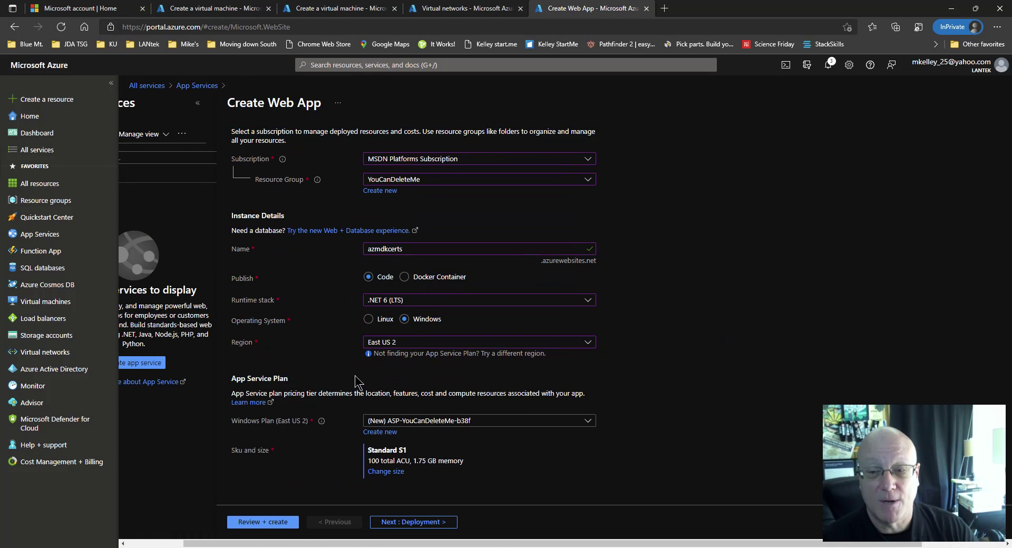
{"action": "double_click", "coordinate": [403, 461]}
{"action": "right_click", "coordinate": [411, 463]}
{"action": "left_click", "coordinate": [589, 531]}
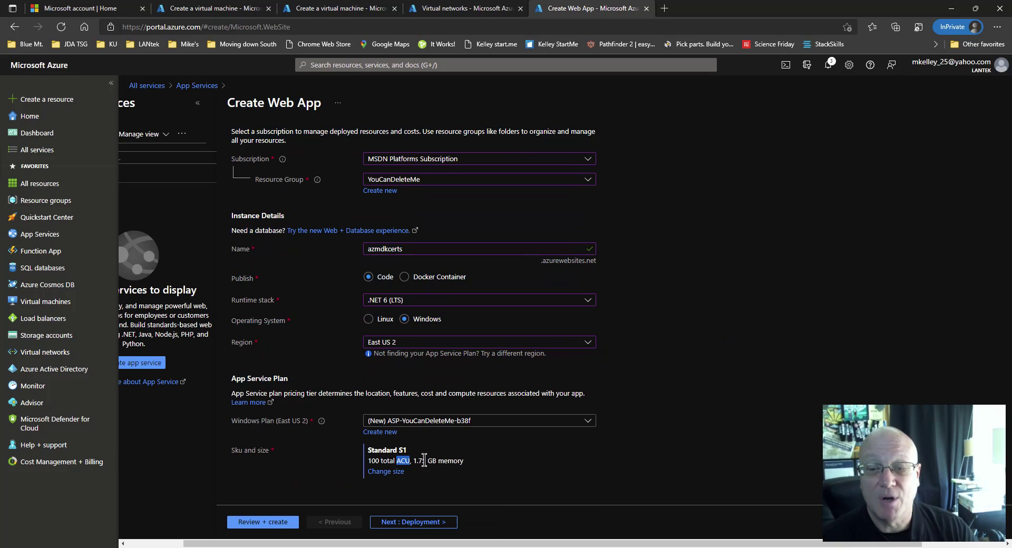
{"action": "left_click_drag", "start_coordinate": [415, 461], "coordinate": [462, 463]}
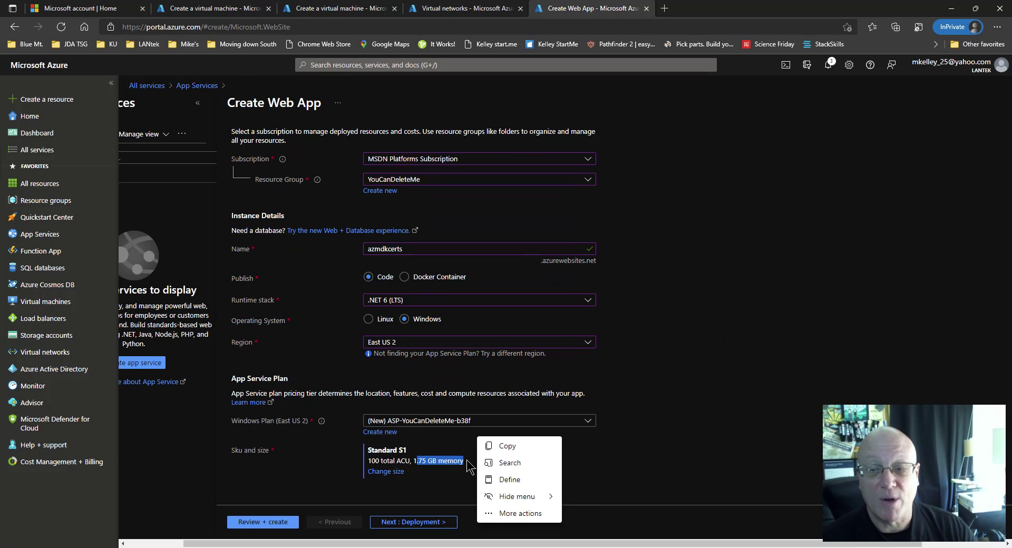
{"action": "left_click", "coordinate": [423, 481]}
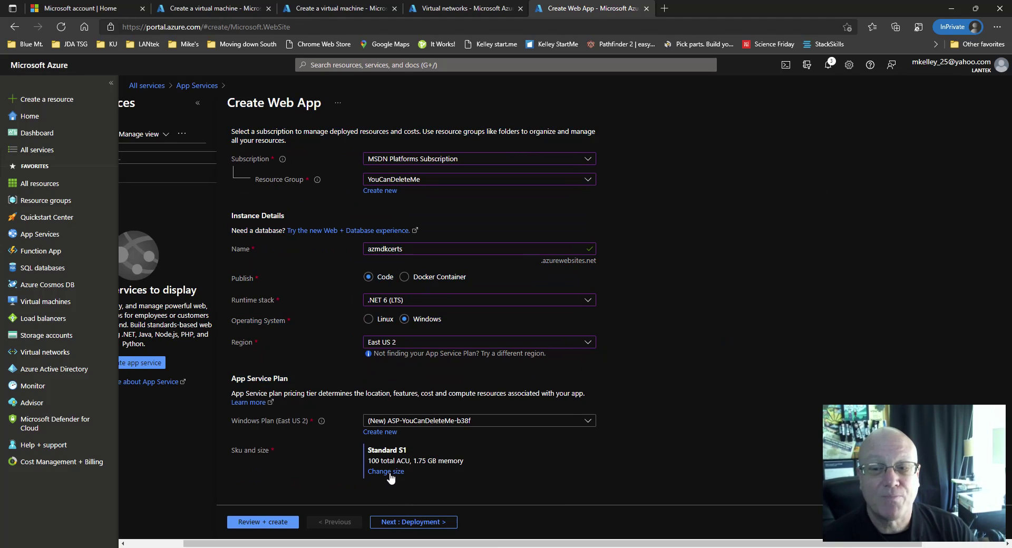
Keep the default continuous deployment and Application Insights settings and proceed to the web app's tags
{"action": "left_click", "coordinate": [437, 523]}
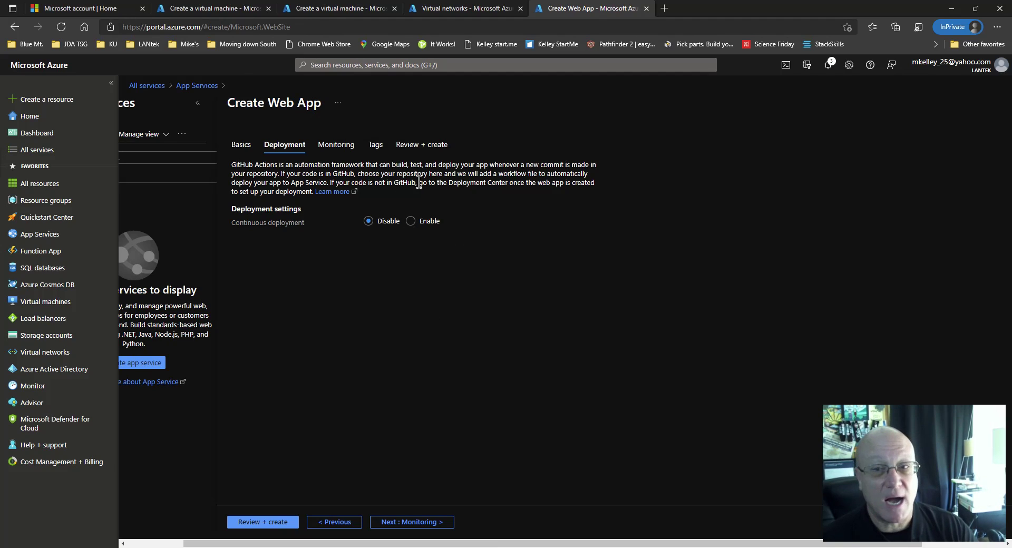
{"action": "left_click", "coordinate": [417, 521]}
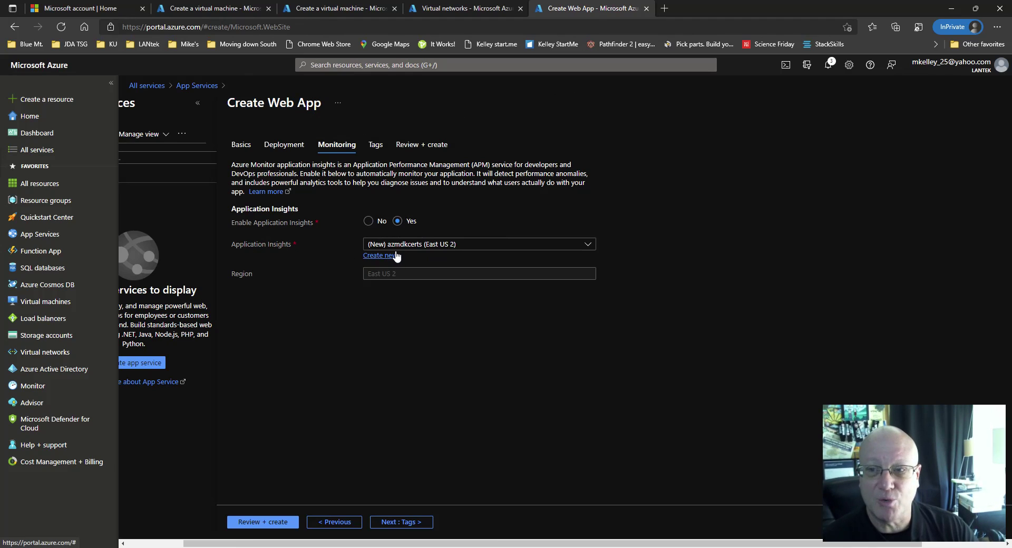
{"action": "left_click", "coordinate": [427, 523]}
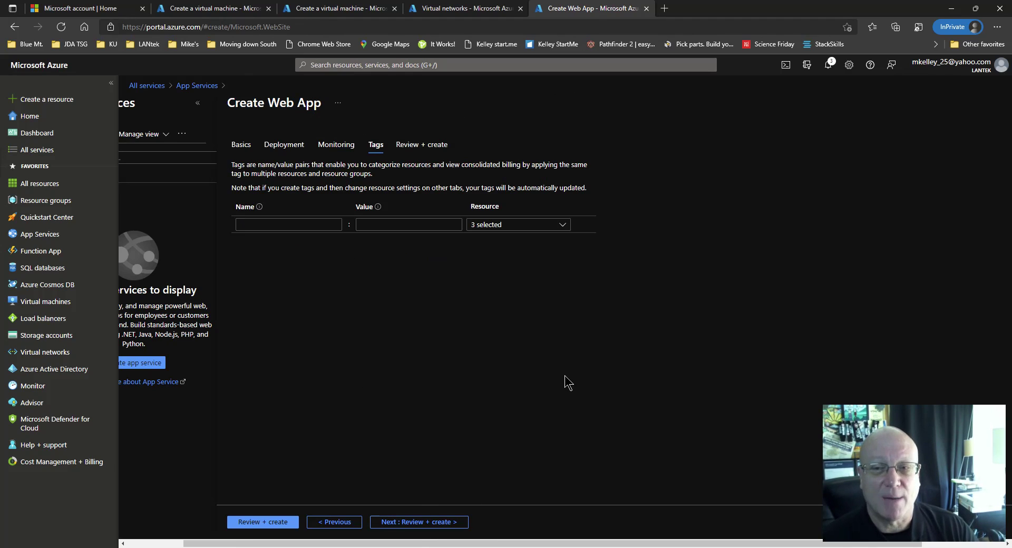
Add a tag named Description with the value AZ-900 to the web app's resources
{"action": "left_click", "coordinate": [288, 225]}
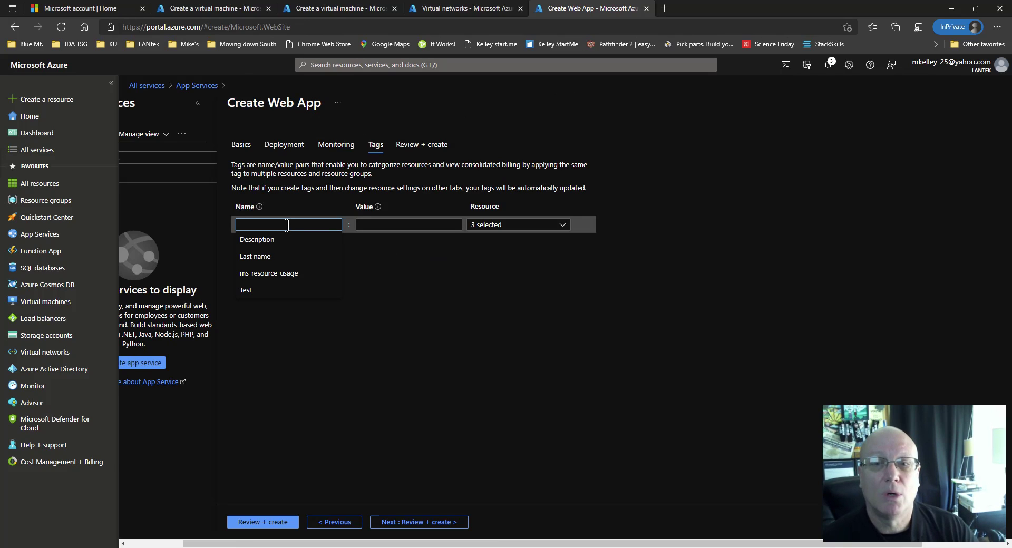
{"action": "left_click", "coordinate": [257, 239]}
{"action": "left_click", "coordinate": [406, 225]}
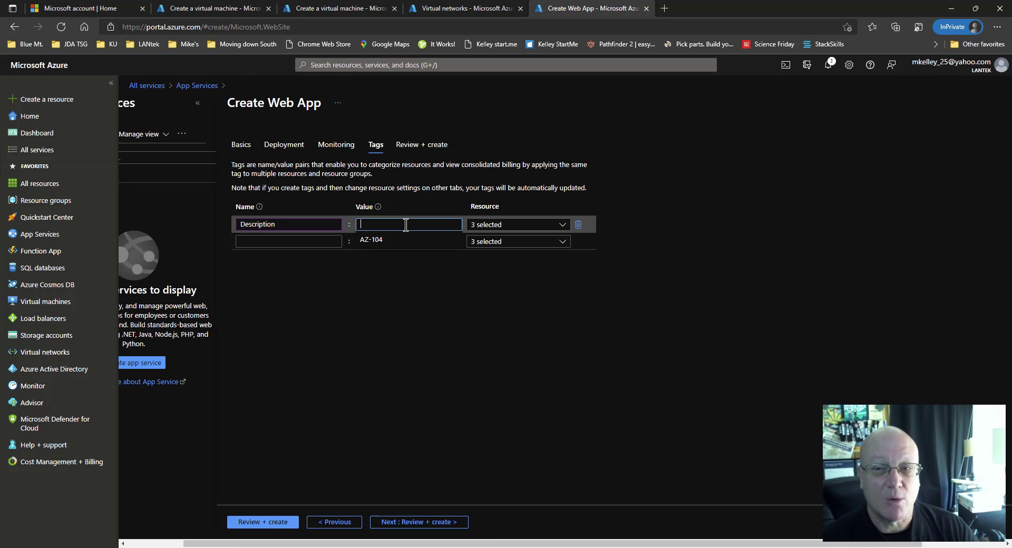
{"action": "type", "text": "AZ-"}
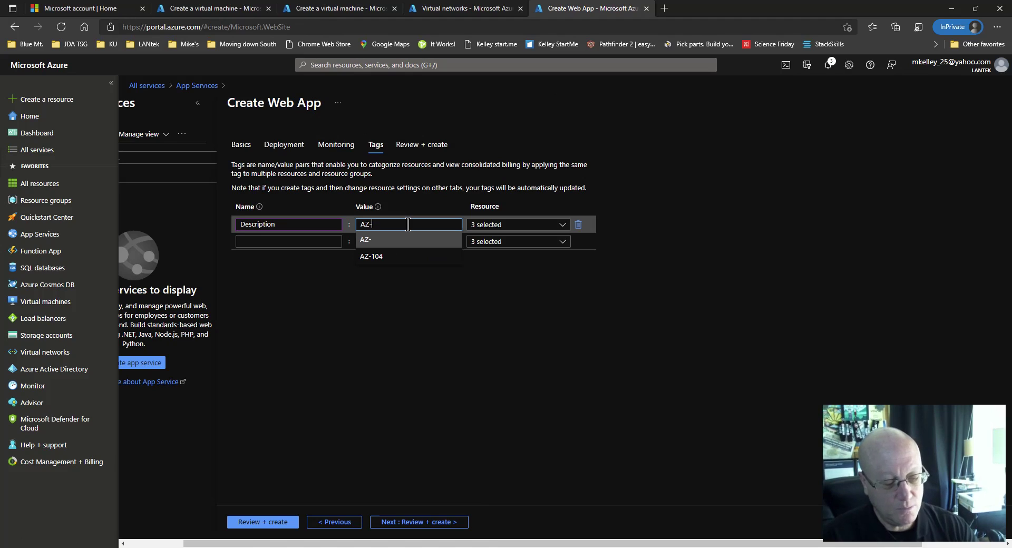
{"action": "type", "text": "900"}
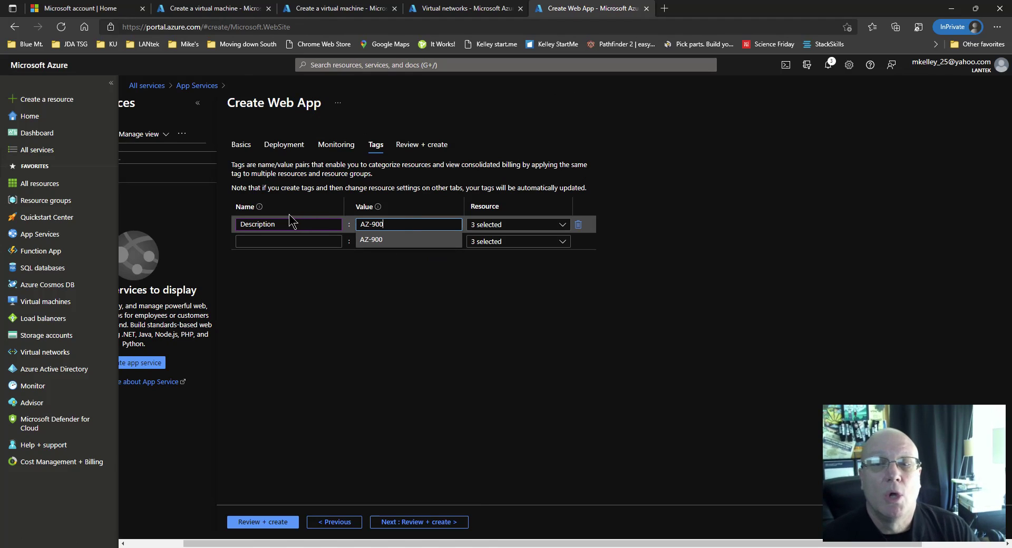
{"action": "left_click_drag", "start_coordinate": [296, 224], "coordinate": [241, 227]}
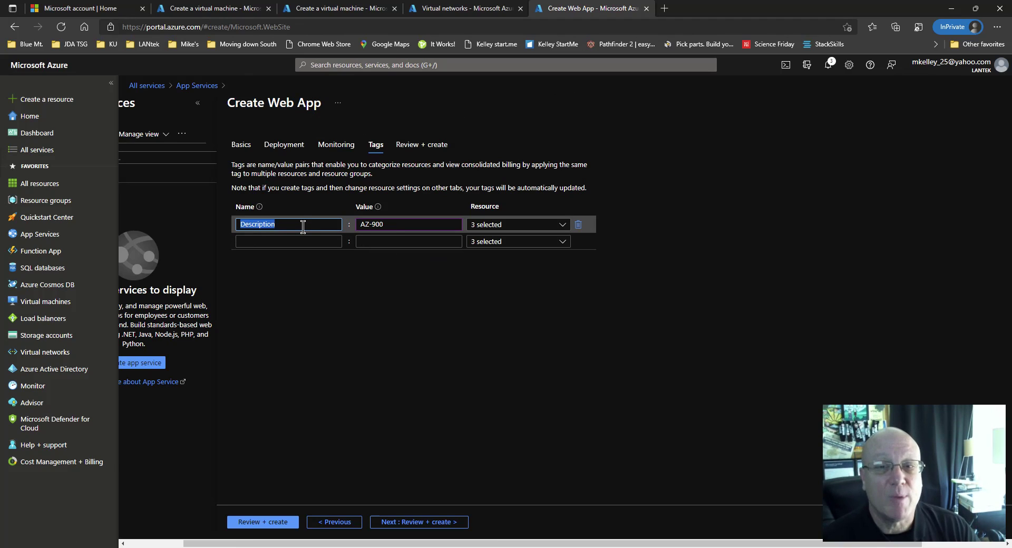
{"action": "left_click", "coordinate": [282, 224]}
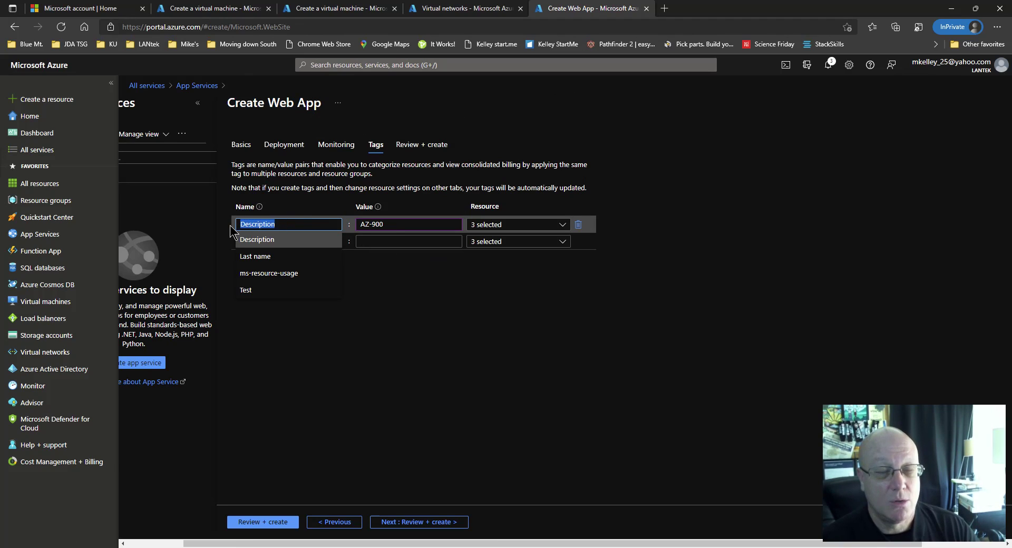
{"action": "key", "text": "Tab"}
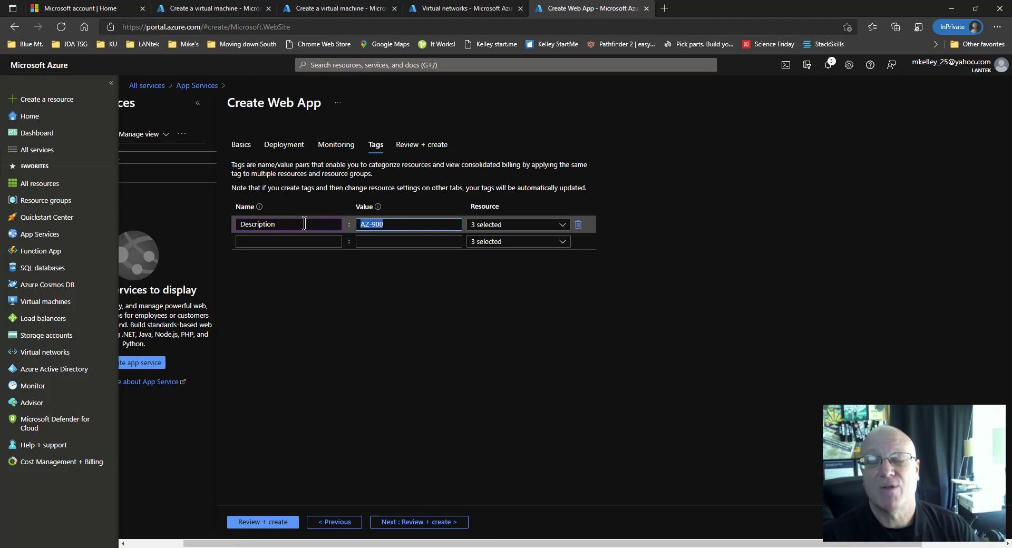
Replace the Description tag's value with Accounting and set it back to AZ-900
{"action": "type", "text": "Accountingh"}
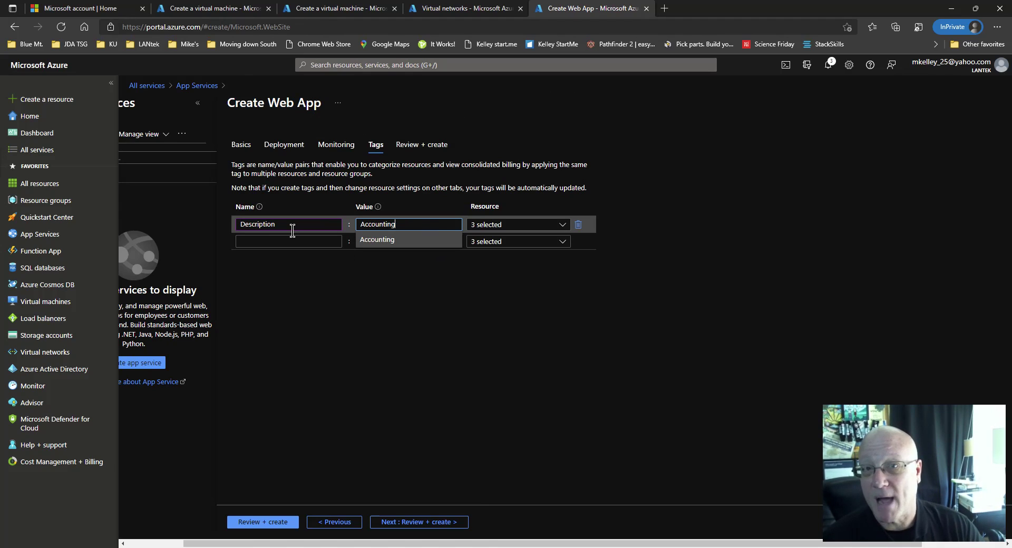
{"action": "double_click", "coordinate": [403, 225]}
{"action": "key", "text": "BackSpace"}
{"action": "type", "text": "AZ-900"}
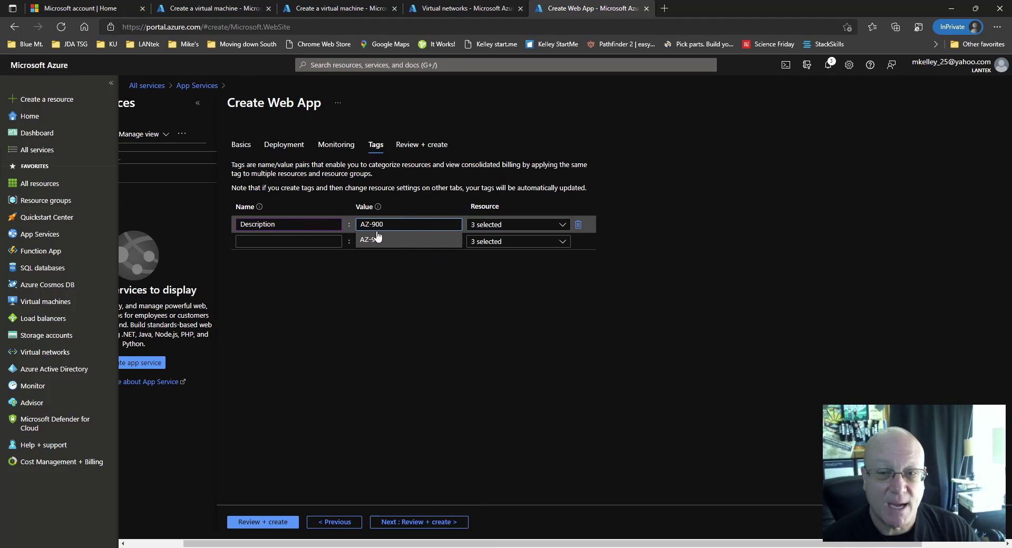
{"action": "key", "text": "Tab"}
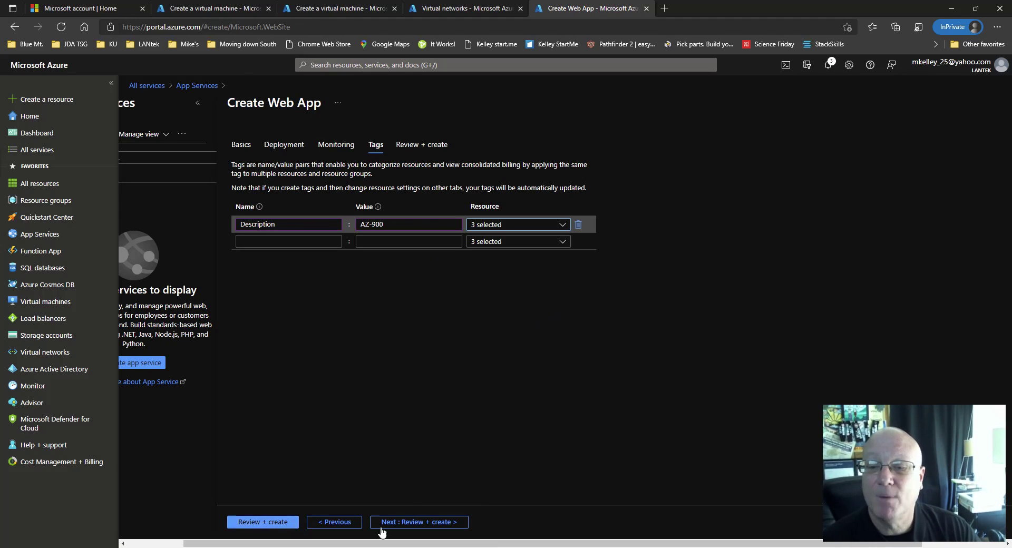
Review the web app's configuration summary and estimated monthly price, and create the web app
{"action": "left_click", "coordinate": [421, 525]}
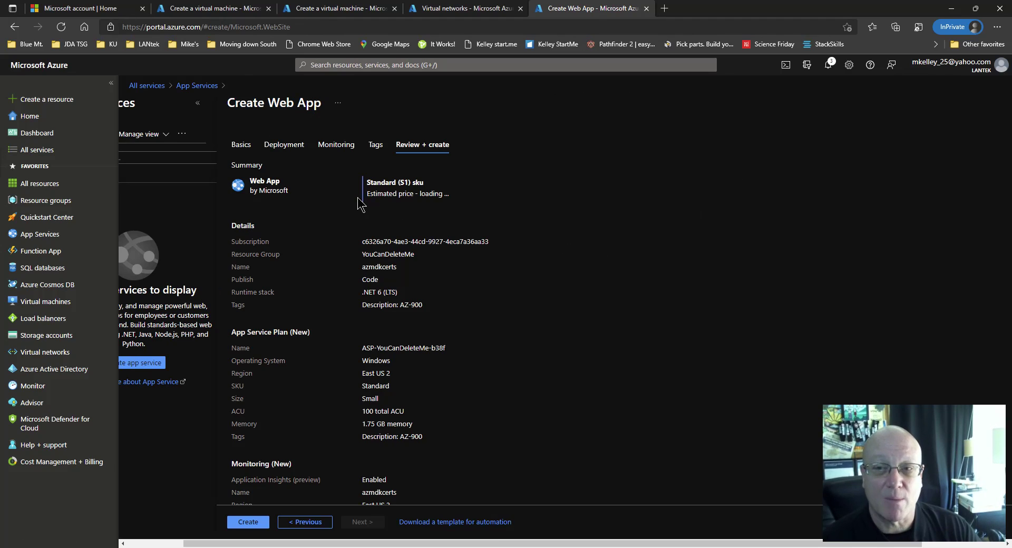
{"action": "left_click_drag", "start_coordinate": [366, 195], "coordinate": [475, 199]}
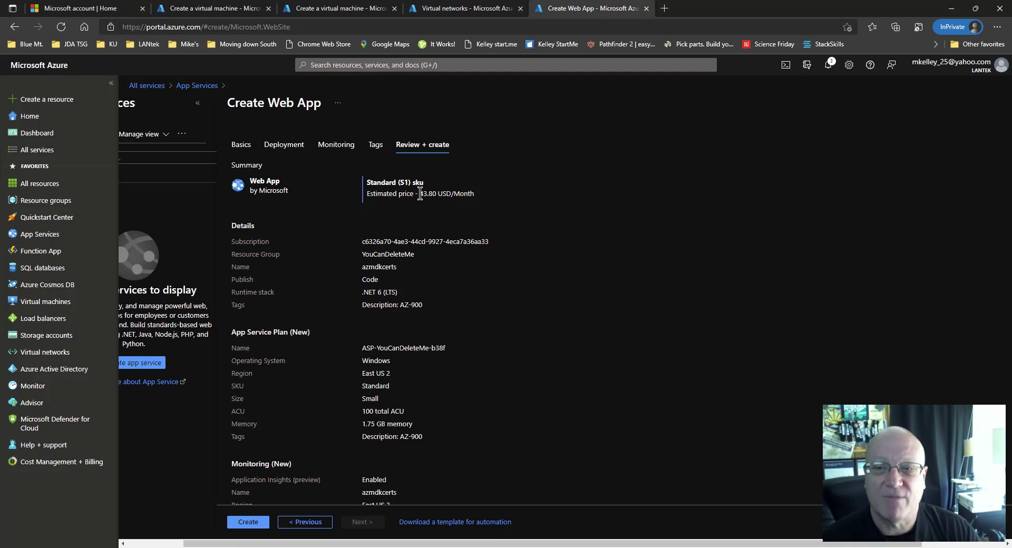
{"action": "left_click_drag", "start_coordinate": [419, 193], "coordinate": [502, 199]}
{"action": "scroll", "coordinate": [511, 416], "scroll_direction": "down", "scroll_amount": 3}
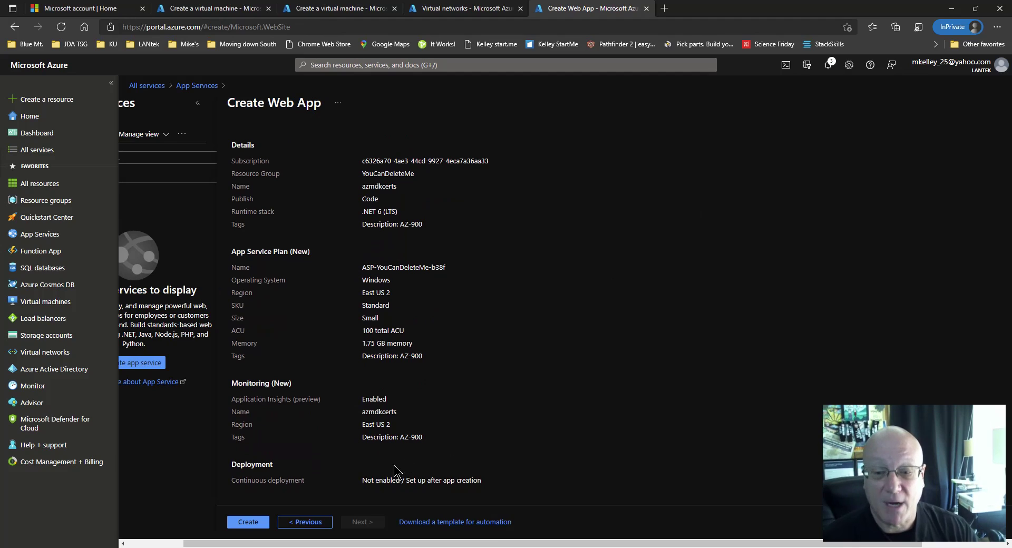
{"action": "left_click", "coordinate": [252, 523]}
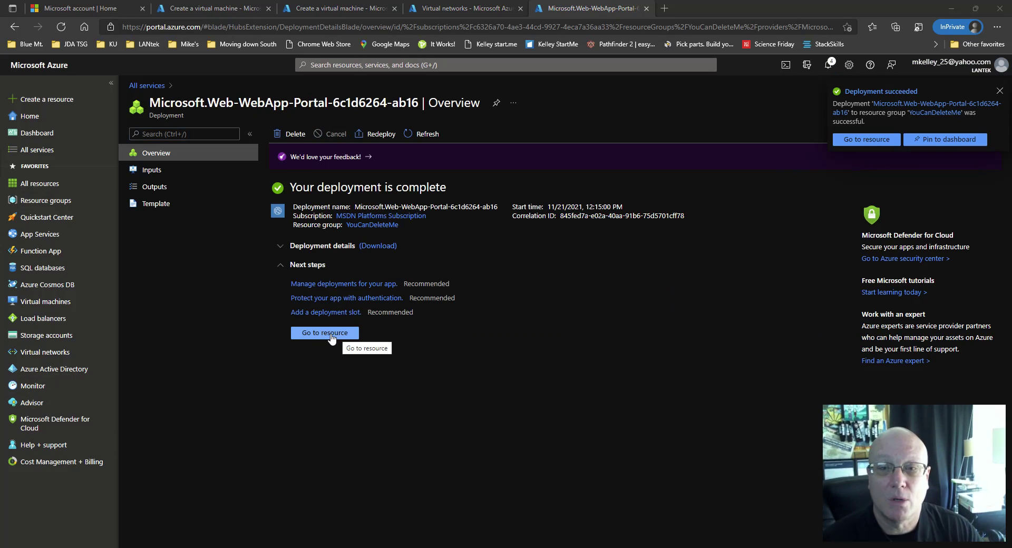
{"action": "left_click", "coordinate": [337, 338]}
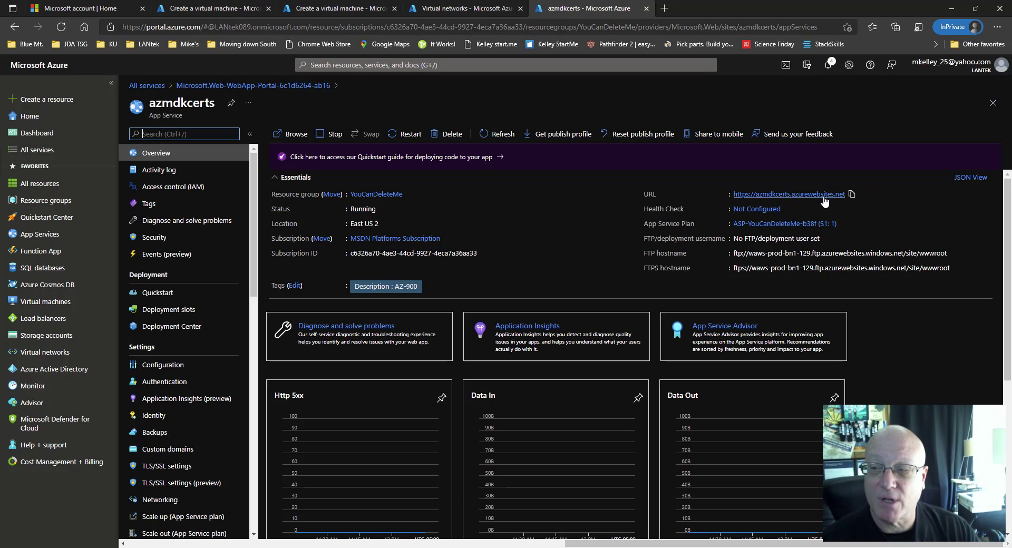
{"action": "left_click", "coordinate": [779, 195]}
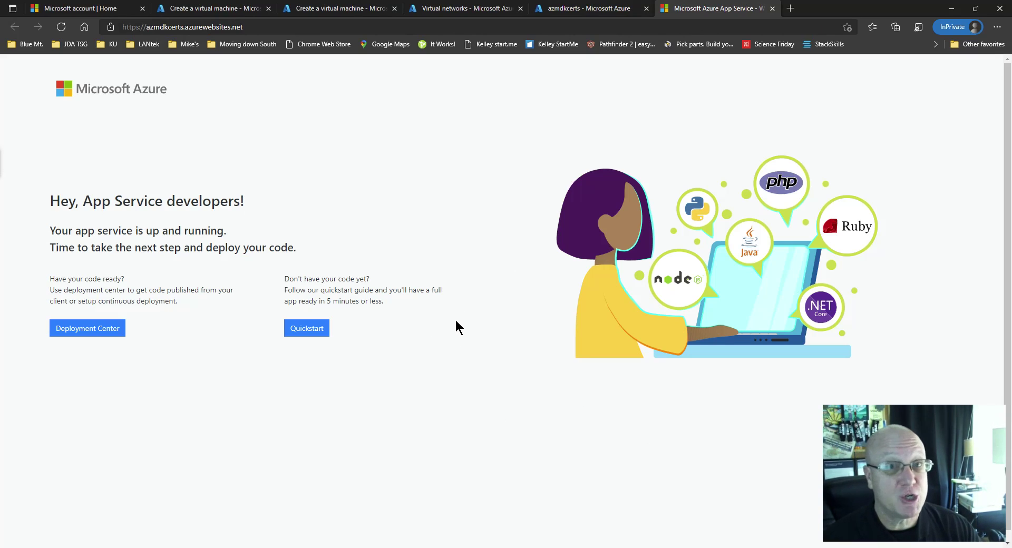
Examine the running site's azurewebsites.net address and compare it with the URL on the azmdkcerts App Service overview
{"action": "left_click", "coordinate": [305, 32]}
{"action": "left_click_drag", "start_coordinate": [305, 32], "coordinate": [121, 29]}
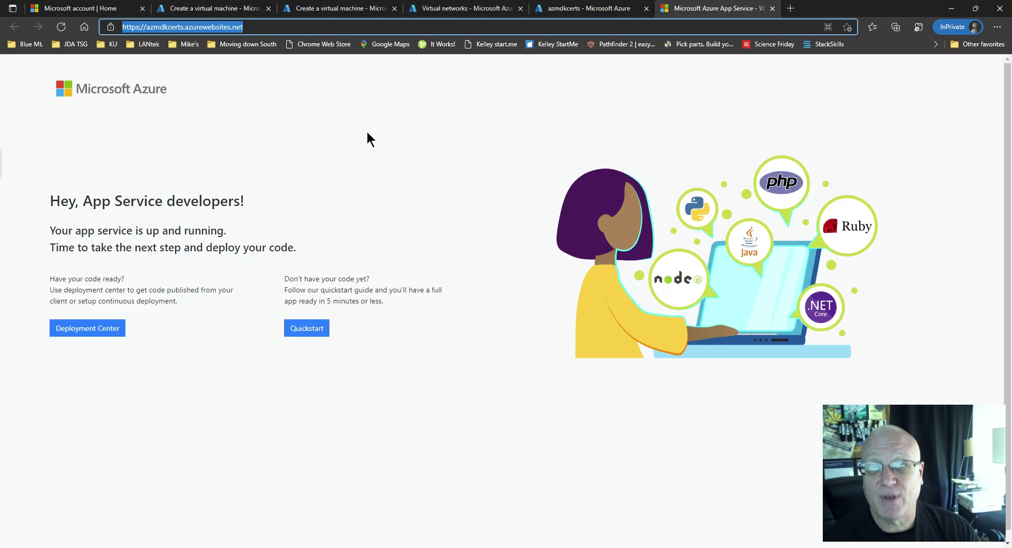
{"action": "left_click", "coordinate": [580, 9]}
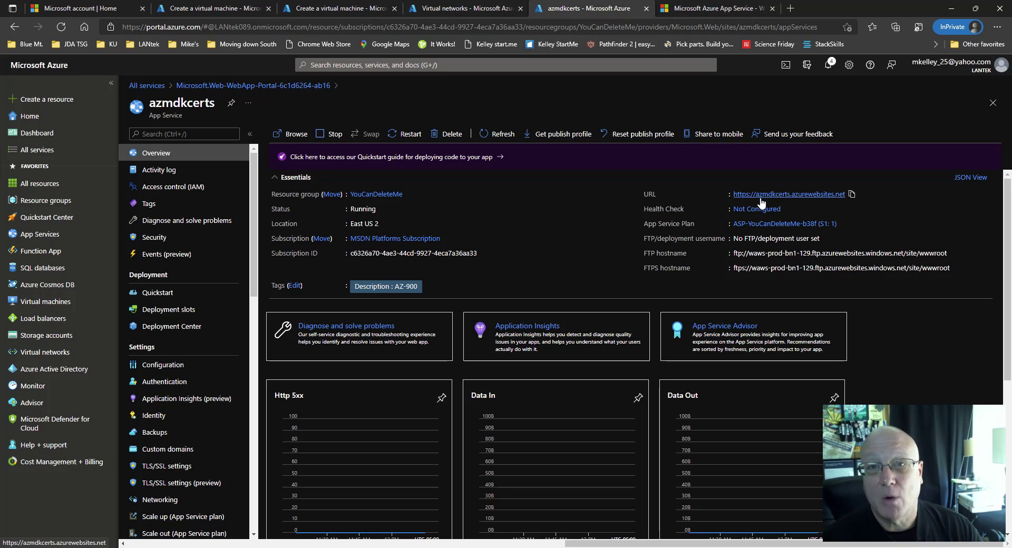
{"action": "left_click", "coordinate": [704, 9]}
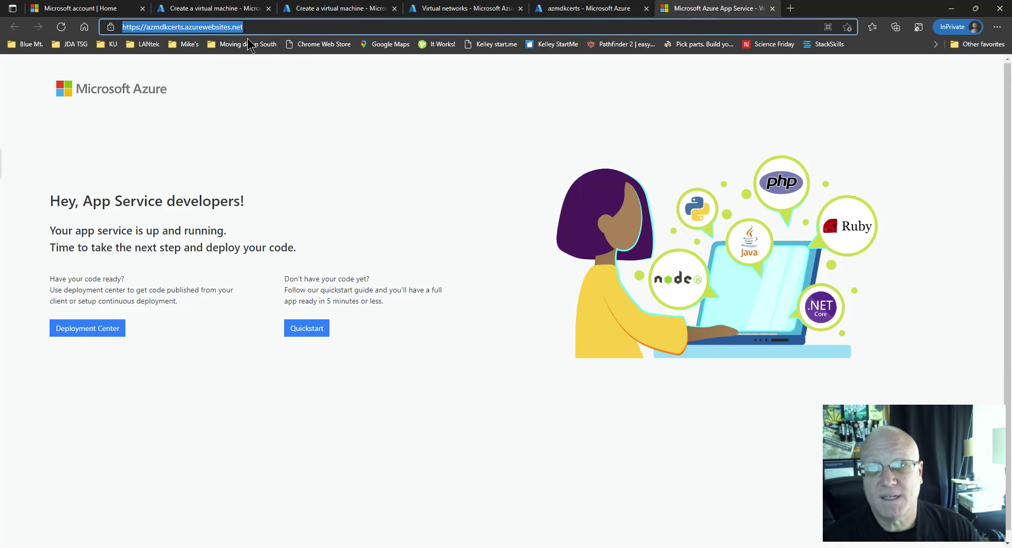
{"action": "left_click", "coordinate": [261, 26]}
{"action": "triple_click", "coordinate": [261, 26]}
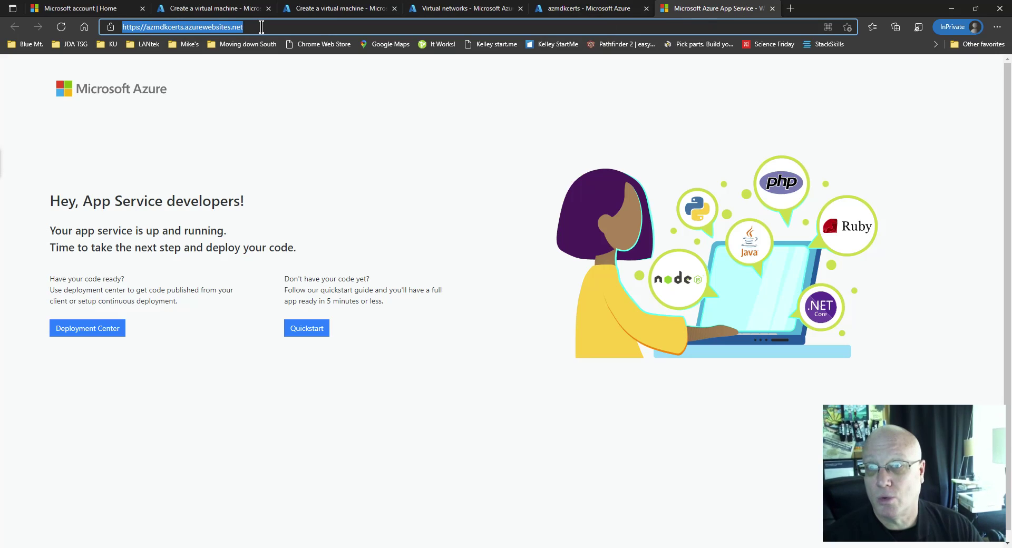
{"action": "left_click", "coordinate": [261, 27]}
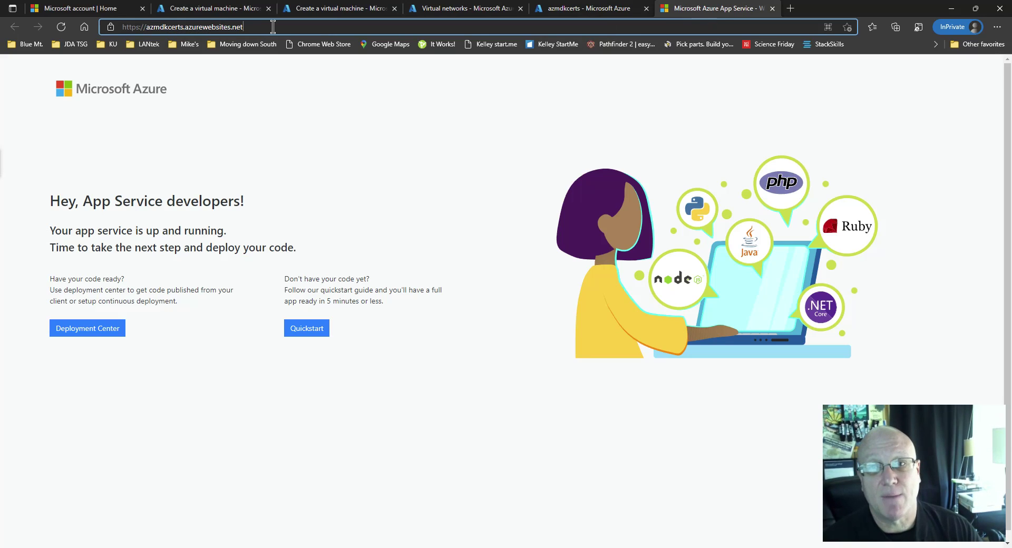